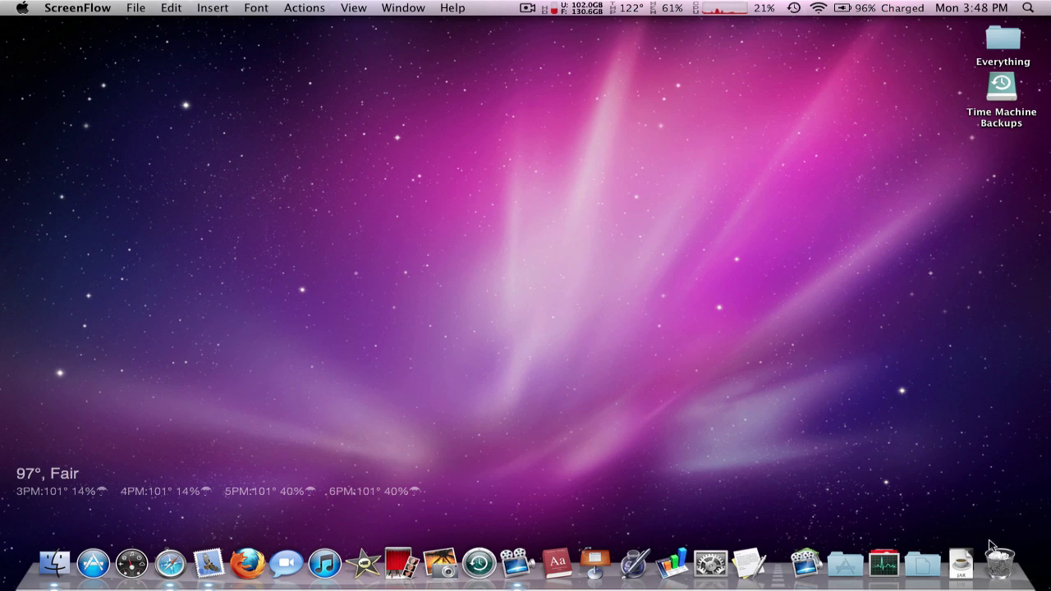
- Launch Minecraft from the Applications folder
{"action": "left_click", "coordinate": [917, 550]}
{"action": "left_click", "coordinate": [917, 550]}
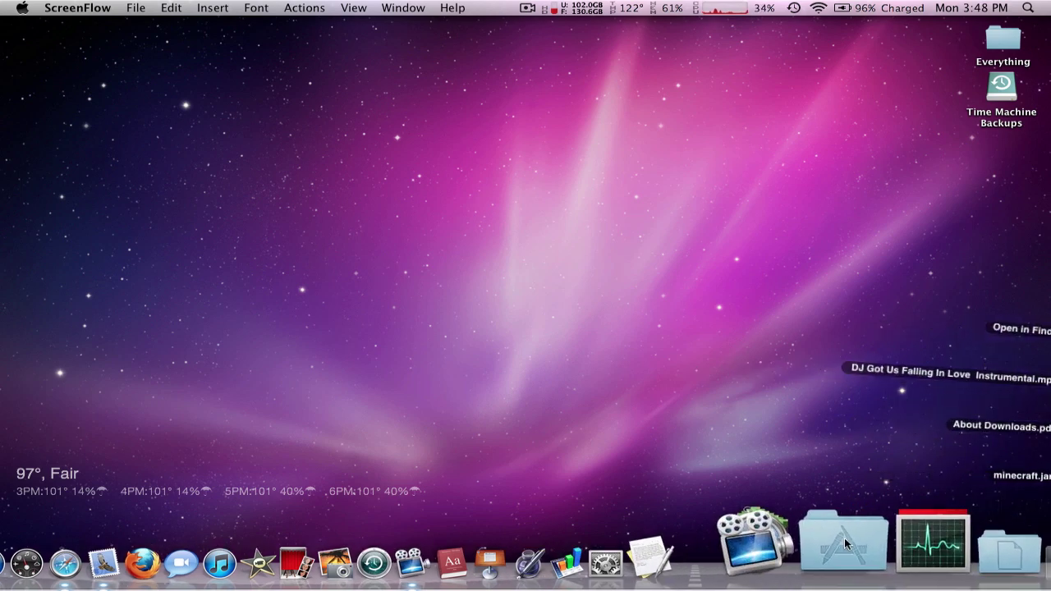
{"action": "left_click", "coordinate": [702, 561]}
{"action": "left_click", "coordinate": [777, 340]}
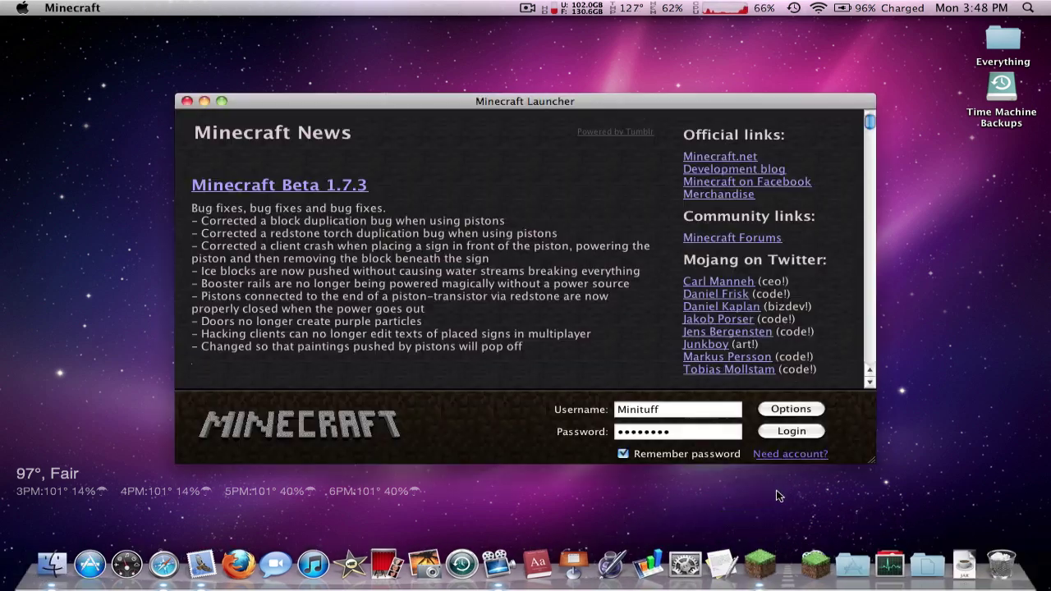
- Force a game update in the launcher options and log in with the saved account
{"action": "left_click", "coordinate": [789, 409]}
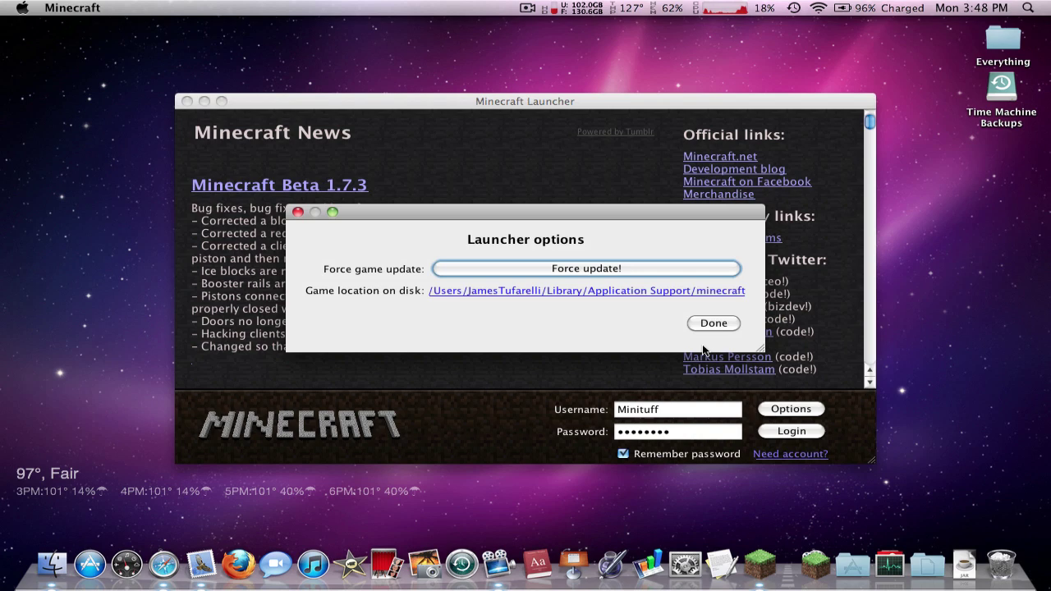
{"action": "left_click", "coordinate": [637, 270]}
{"action": "left_click", "coordinate": [713, 323]}
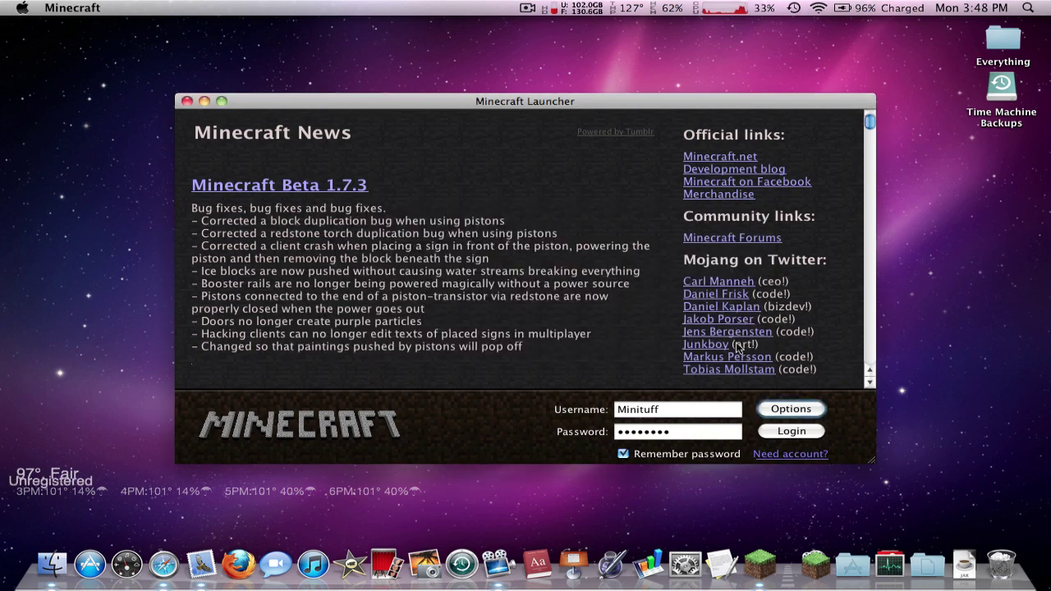
{"action": "left_click", "coordinate": [789, 431]}
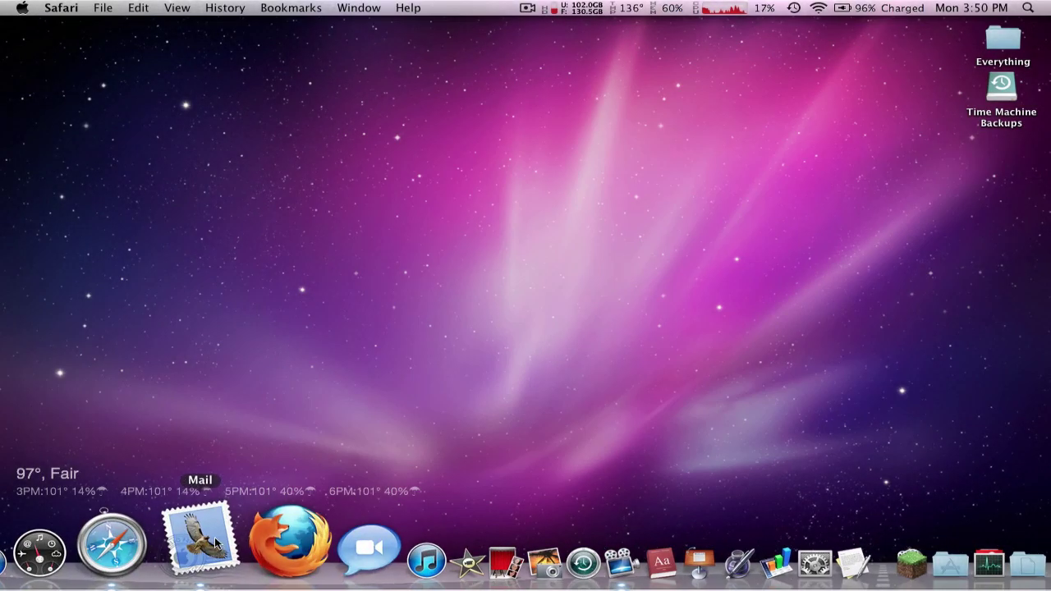
- Switch to Safari, examine the Minecraft 1.8 Prerelease download link in the "Regarding 1.8 Pre-Release" forum thread, and hide the browser
{"action": "left_click", "coordinate": [170, 557]}
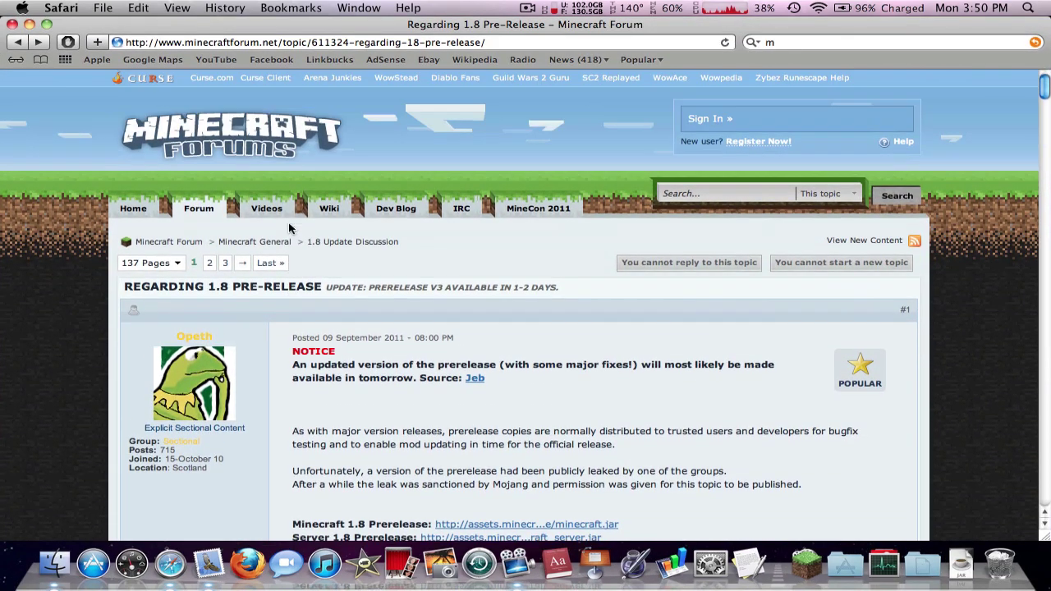
{"action": "left_click", "coordinate": [496, 42]}
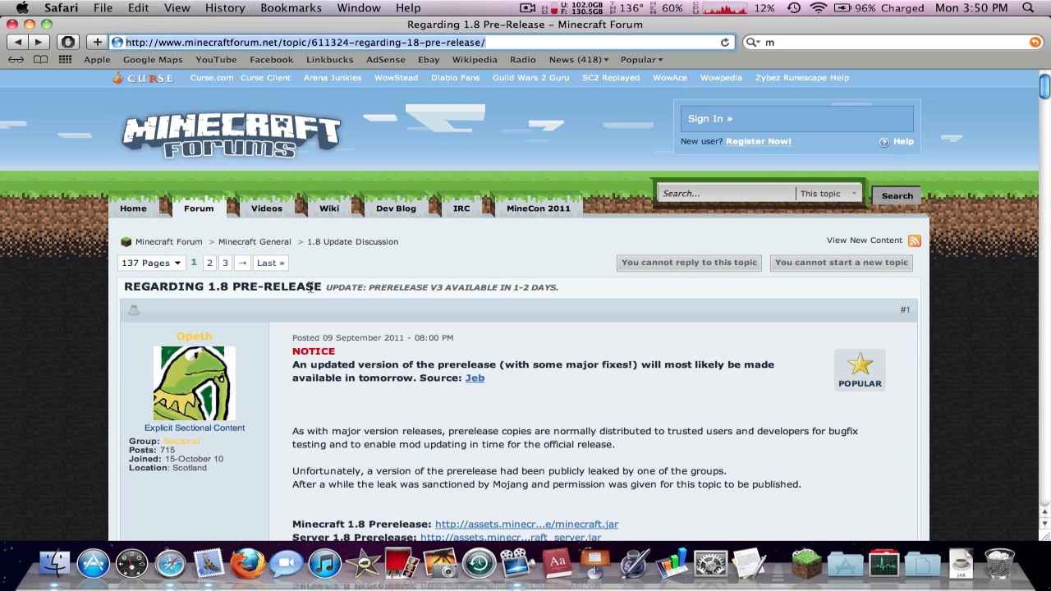
{"action": "scroll", "coordinate": [310, 288], "scroll_direction": "down", "scroll_amount": 5}
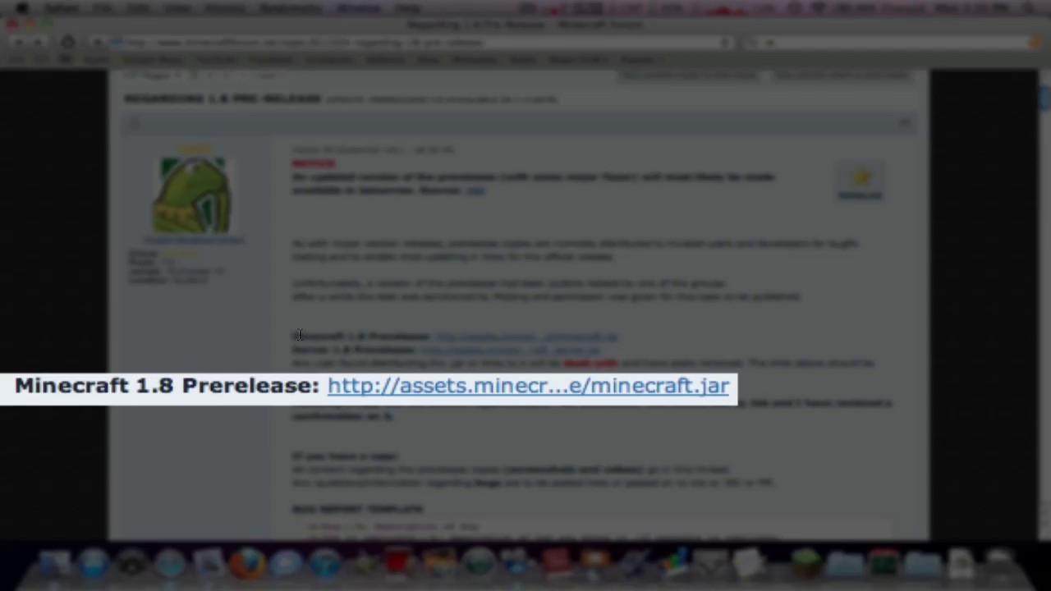
{"action": "left_click_drag", "start_coordinate": [294, 337], "coordinate": [633, 338]}
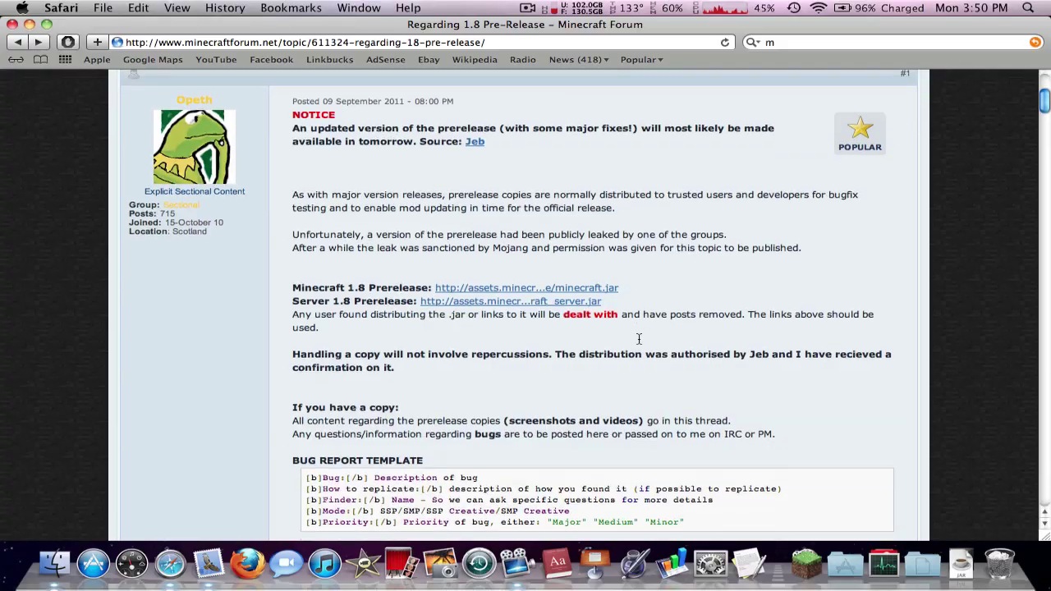
{"action": "scroll", "coordinate": [639, 339], "scroll_direction": "up", "scroll_amount": 5}
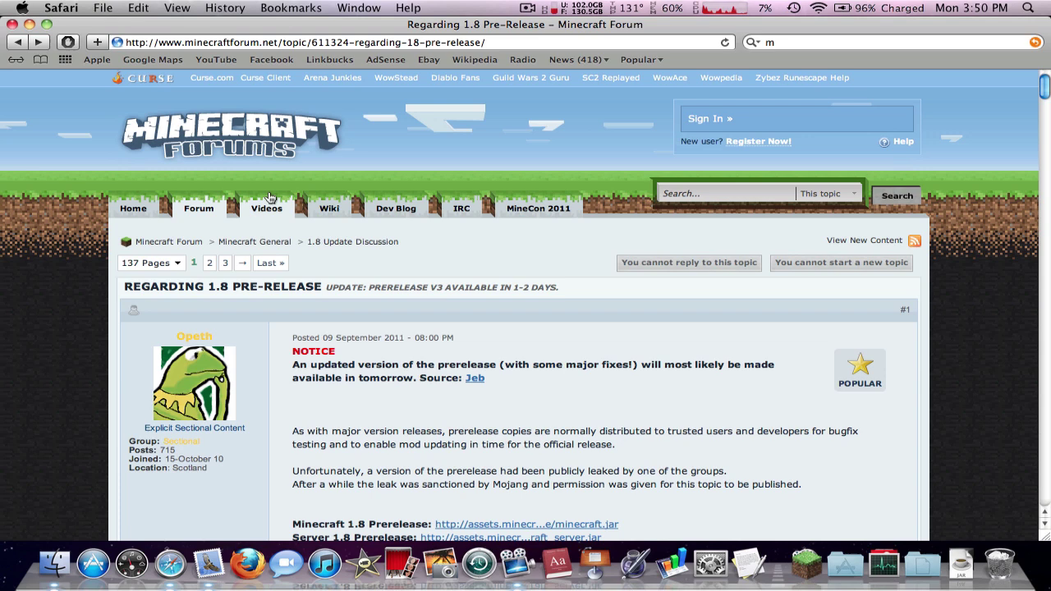
{"action": "key", "text": "super+h"}
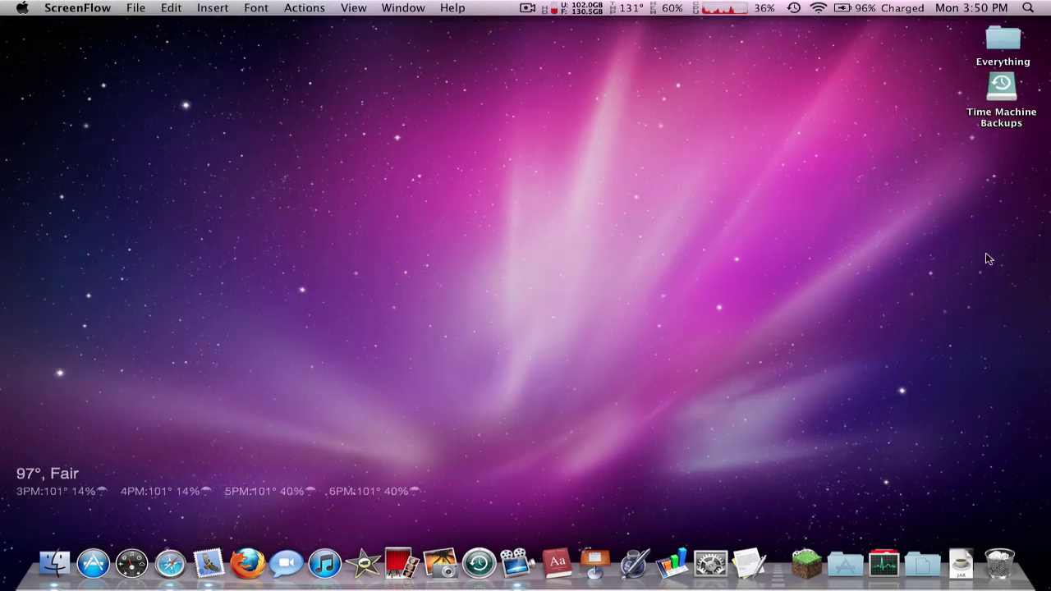
- Move the downloaded minecraft.jar from the Downloads folder onto the desktop
{"action": "left_click", "coordinate": [961, 570]}
{"action": "left_click", "coordinate": [969, 344]}
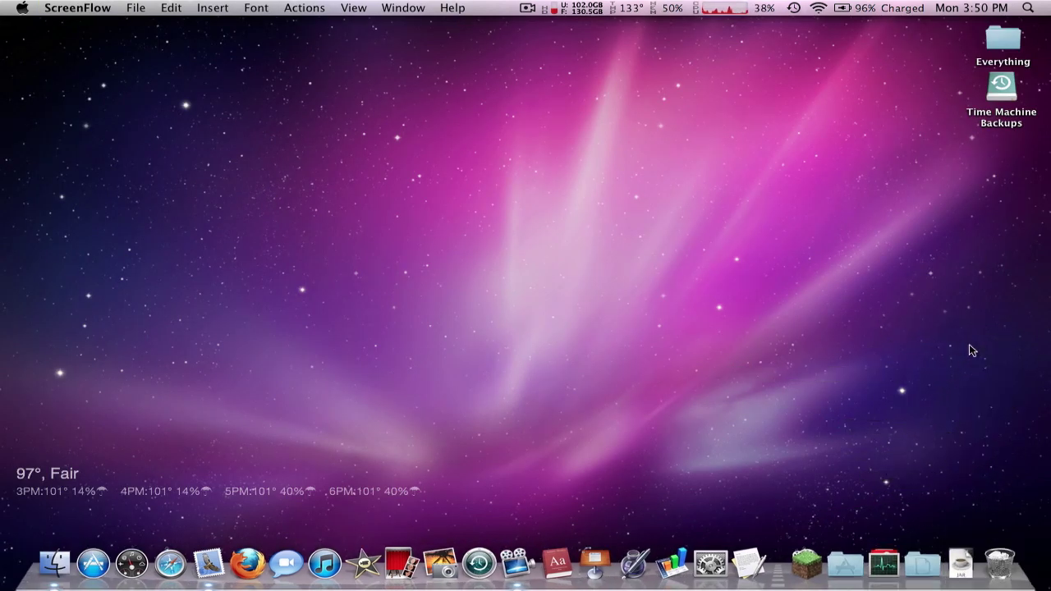
{"action": "left_click", "coordinate": [967, 550]}
{"action": "left_click", "coordinate": [999, 331]}
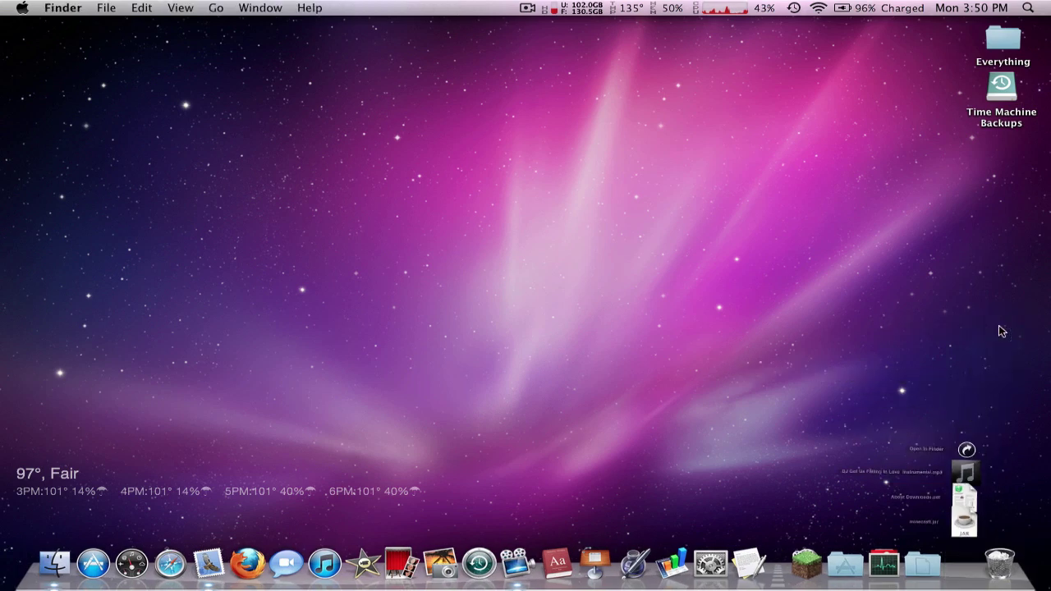
{"action": "left_click_drag", "start_coordinate": [854, 288], "coordinate": [476, 178]}
{"action": "left_click", "coordinate": [430, 226]}
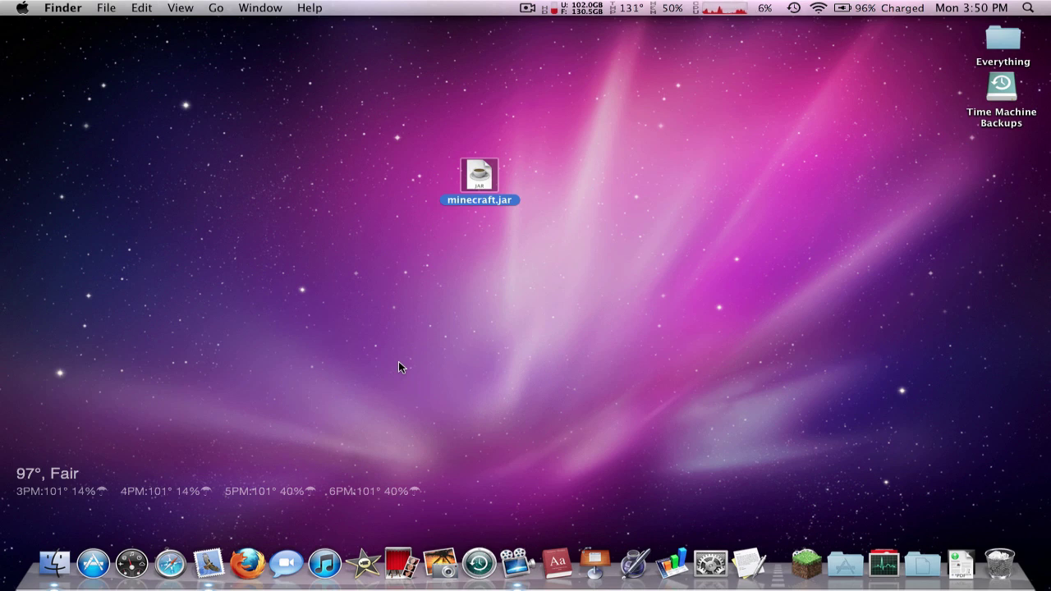
- Open the Application Support folder inside the home folder's Library in Finder
{"action": "left_click", "coordinate": [65, 549]}
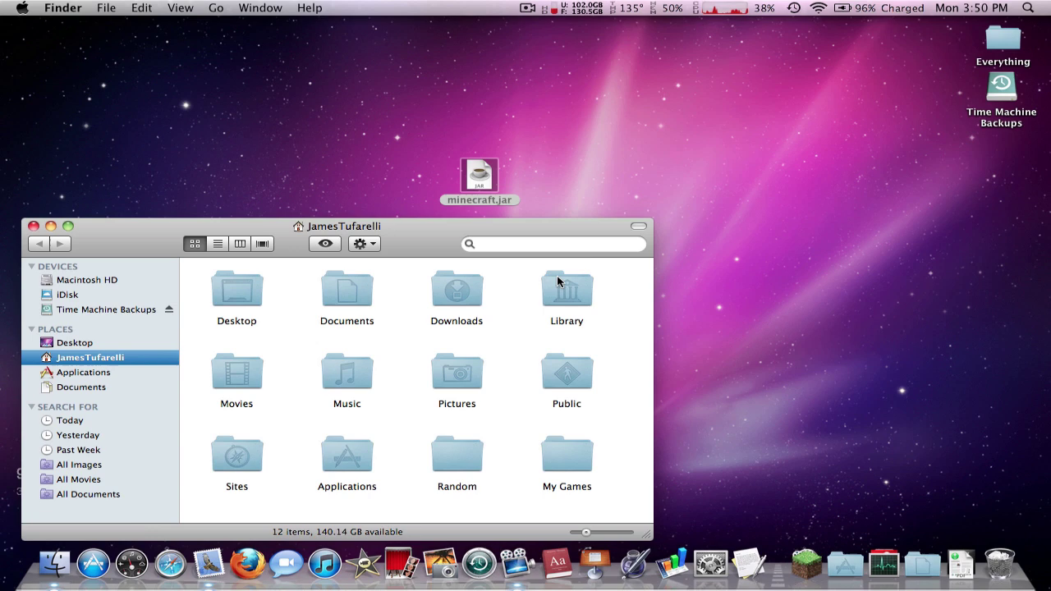
{"action": "double_click", "coordinate": [558, 282]}
{"action": "double_click", "coordinate": [360, 299]}
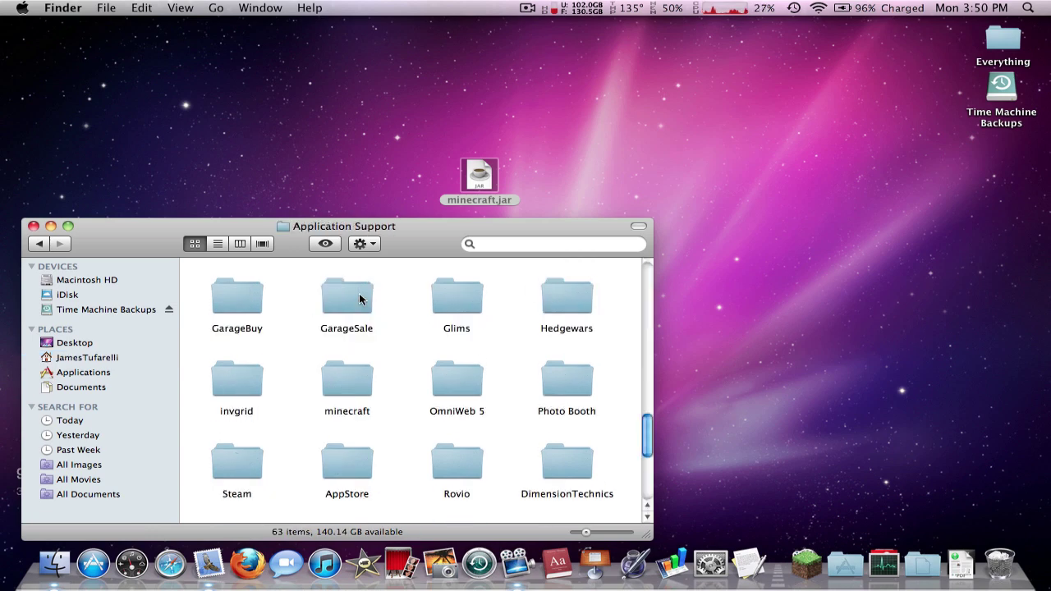
- Back up the minecraft folder by copying it to the desktop, and reposition the Finder window
{"action": "left_click", "coordinate": [361, 381]}
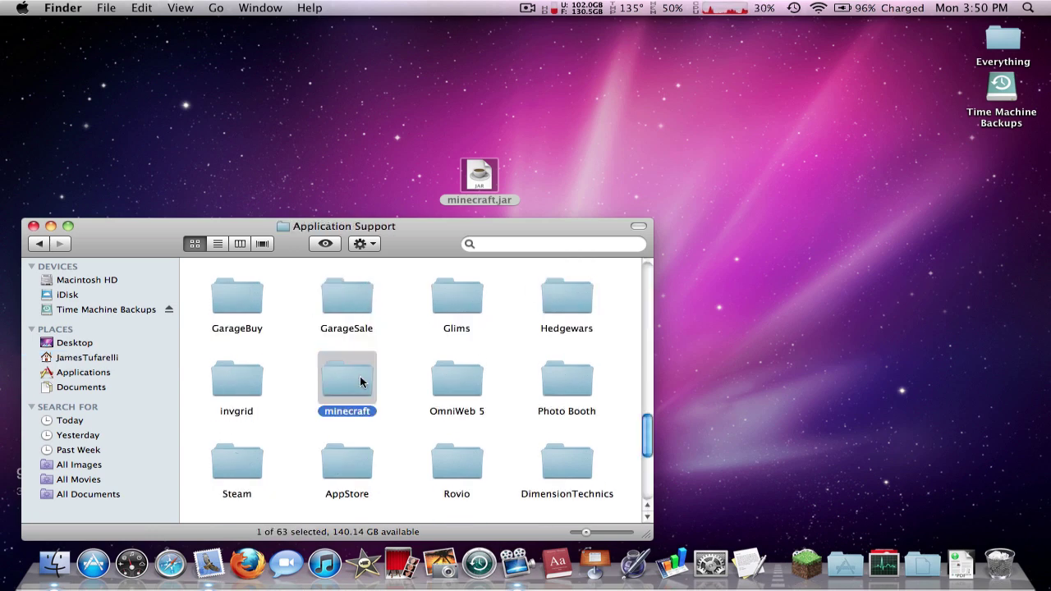
{"action": "right_click", "coordinate": [361, 381]}
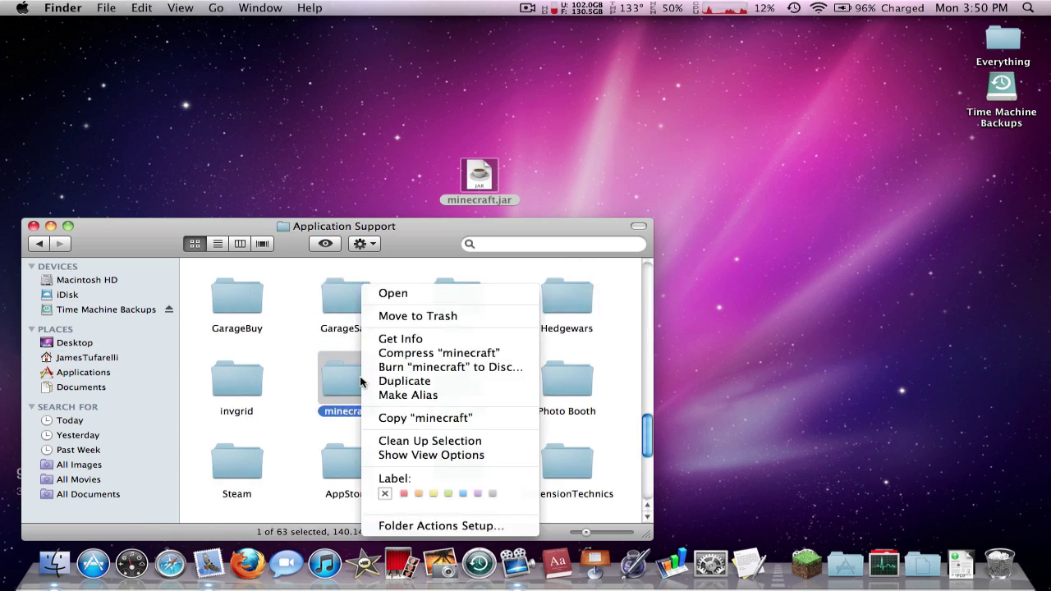
{"action": "left_click", "coordinate": [409, 418]}
{"action": "right_click", "coordinate": [999, 163]}
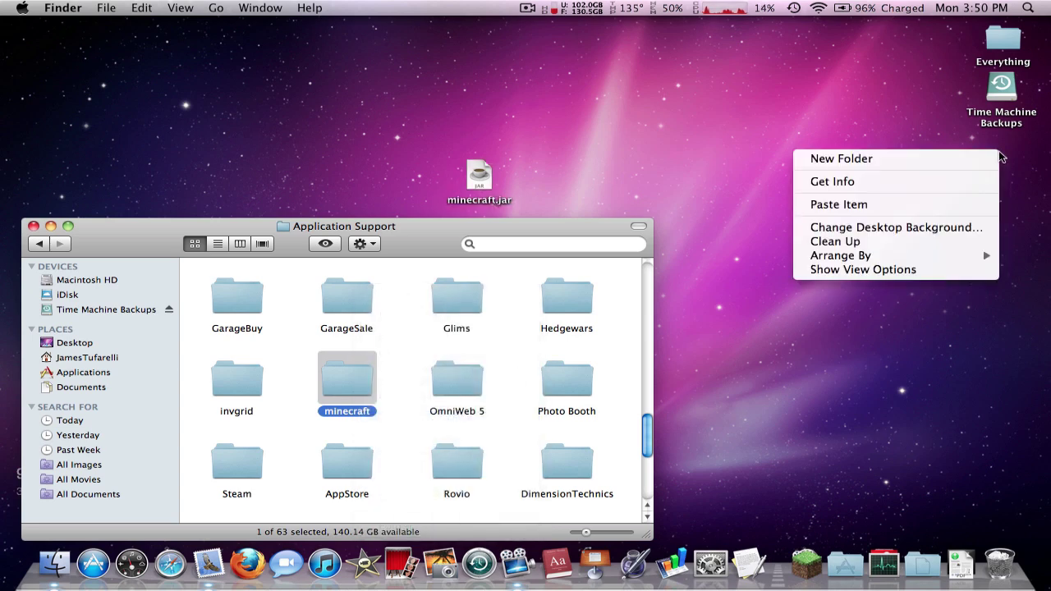
{"action": "left_click", "coordinate": [928, 204]}
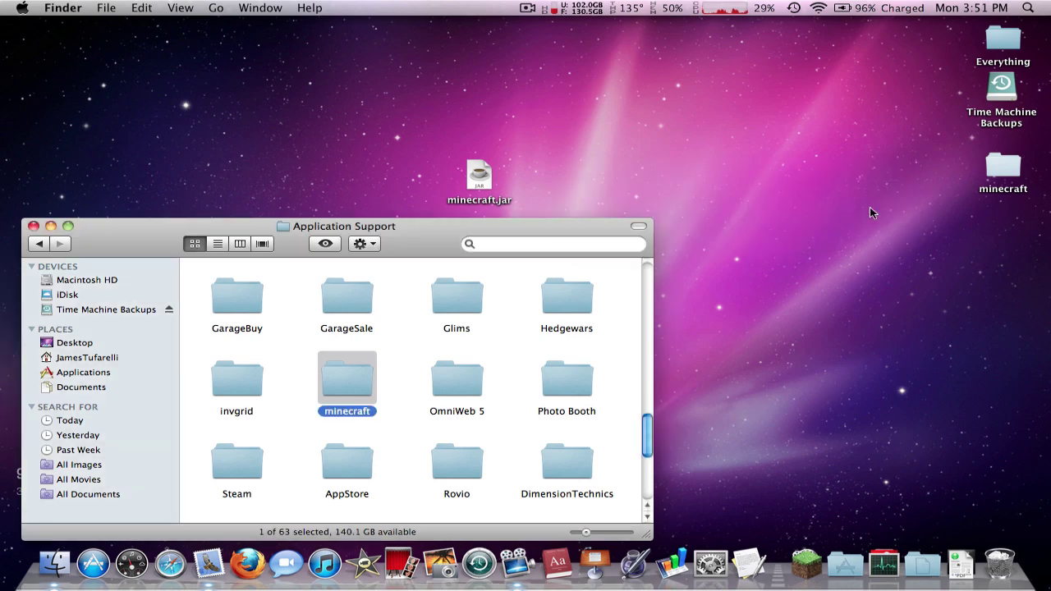
{"action": "left_click_drag", "start_coordinate": [447, 243], "coordinate": [673, 233]}
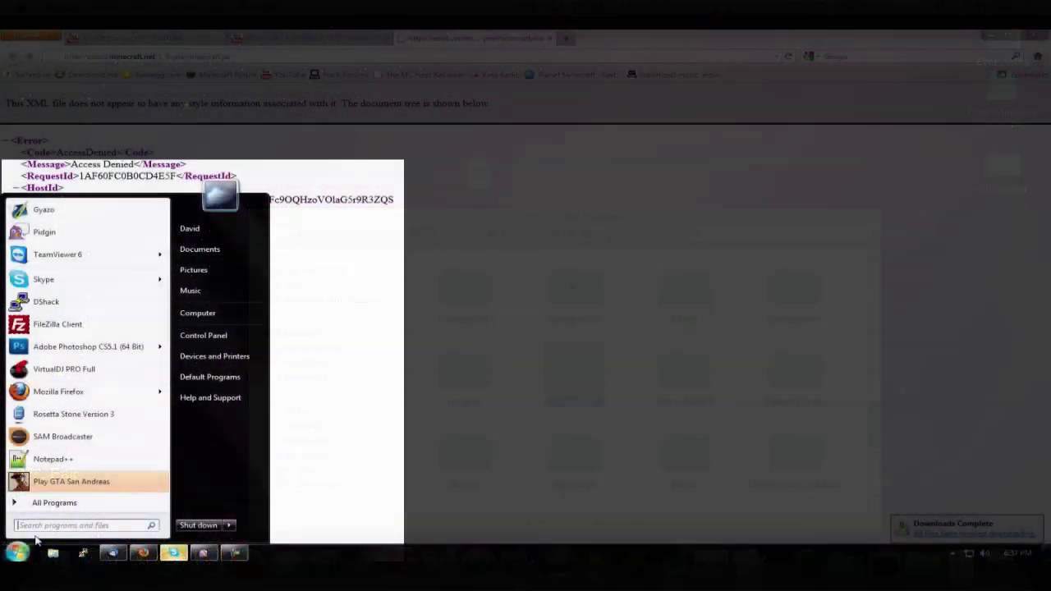
- On the Windows computer, bring up the Run dialog and open %appdata%
{"action": "type", "text": "run"}
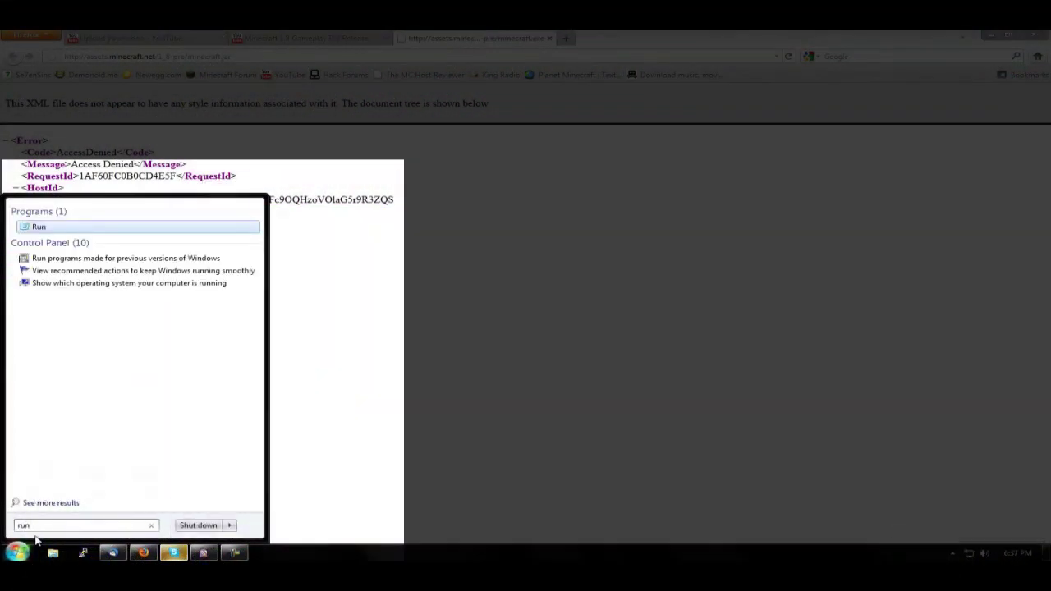
{"action": "key", "text": "Return"}
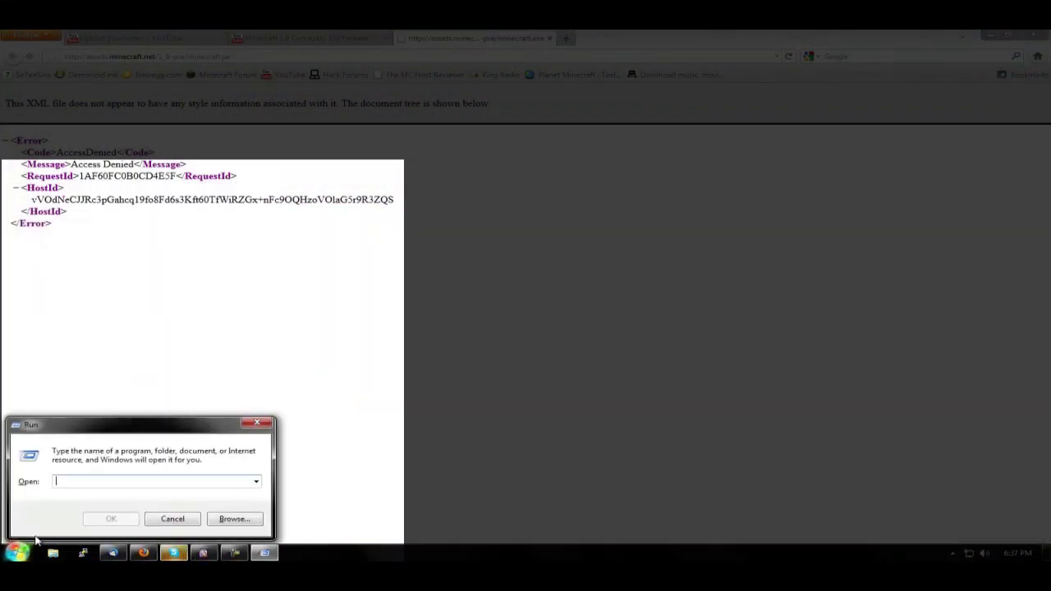
{"action": "type", "text": "%appdat"}
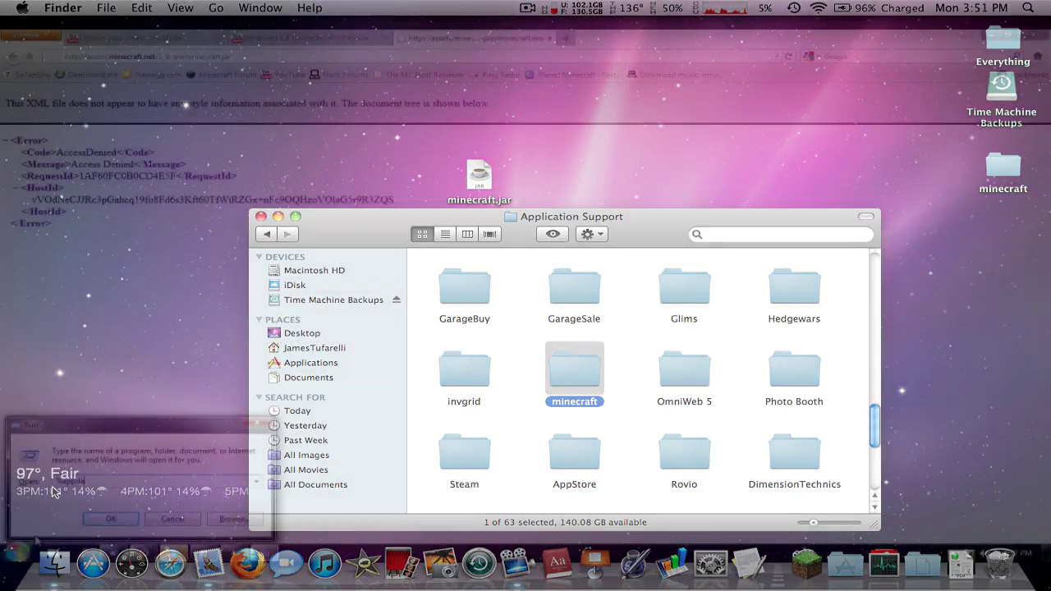
{"action": "type", "text": "a%"}
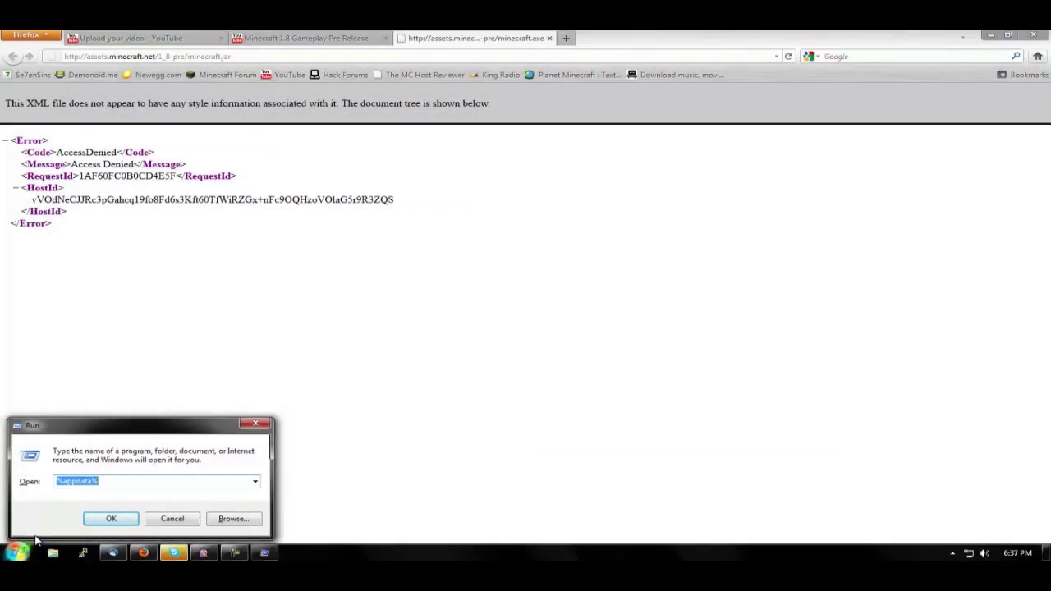
{"action": "key", "text": "Return"}
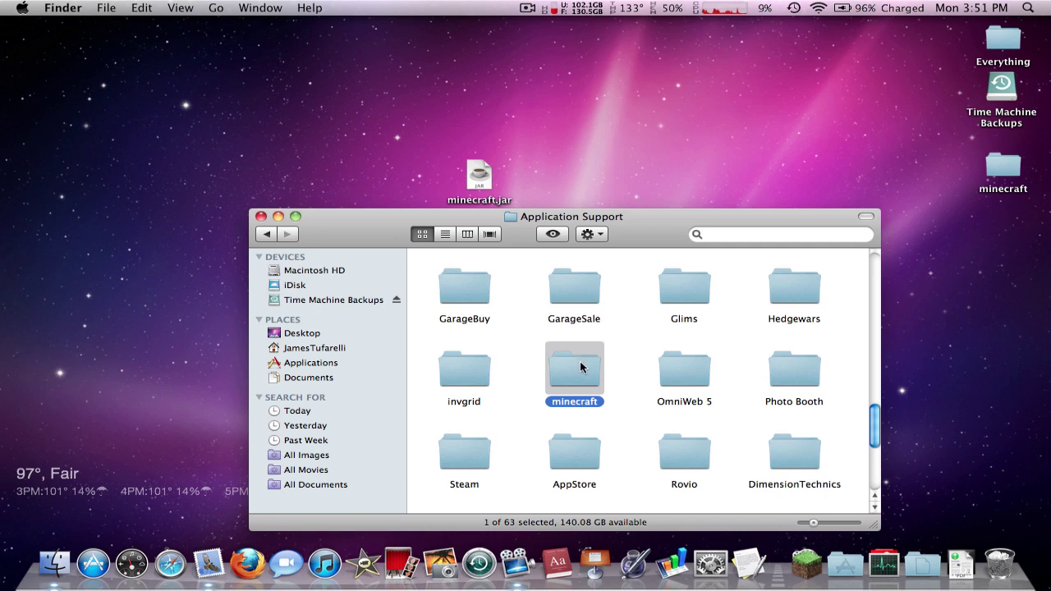
- Back in Finder, open the minecraft folder in Application Support and go into its bin folder
{"action": "double_click", "coordinate": [580, 367]}
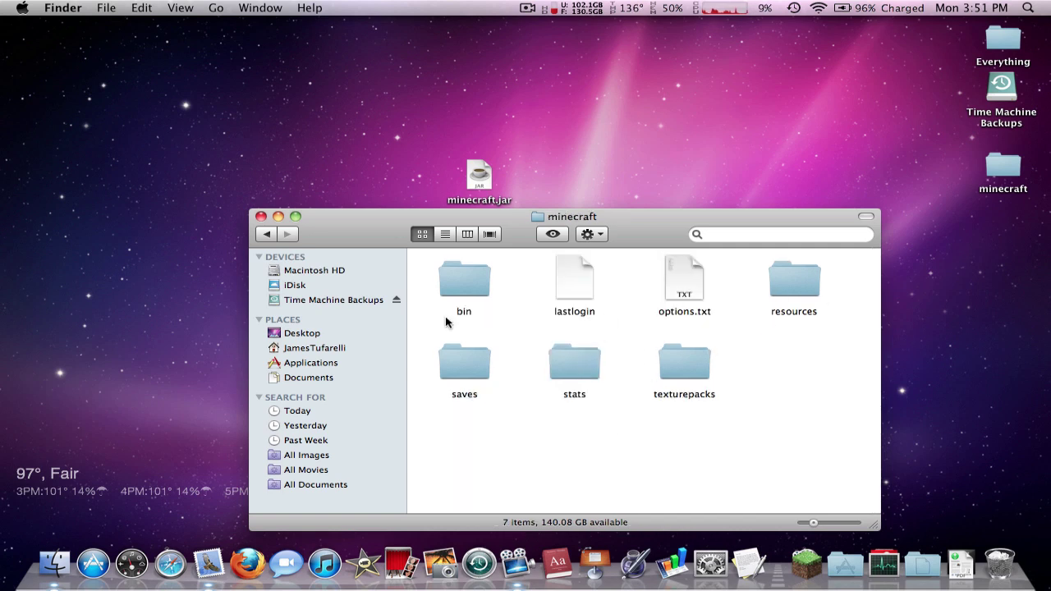
{"action": "key", "text": "super+a"}
{"action": "left_click", "coordinate": [798, 375]}
{"action": "double_click", "coordinate": [472, 289]}
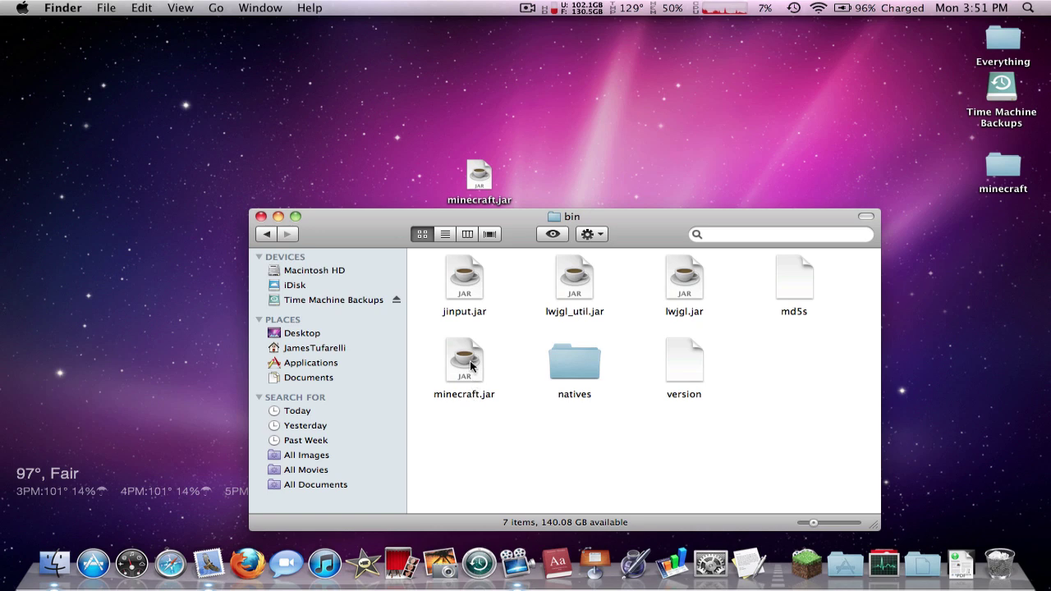
- Trash the minecraft.jar in the bin folder, move in the desktop's minecraft.jar, and clean up its icon placement
{"action": "left_click_drag", "start_coordinate": [472, 367], "coordinate": [996, 549]}
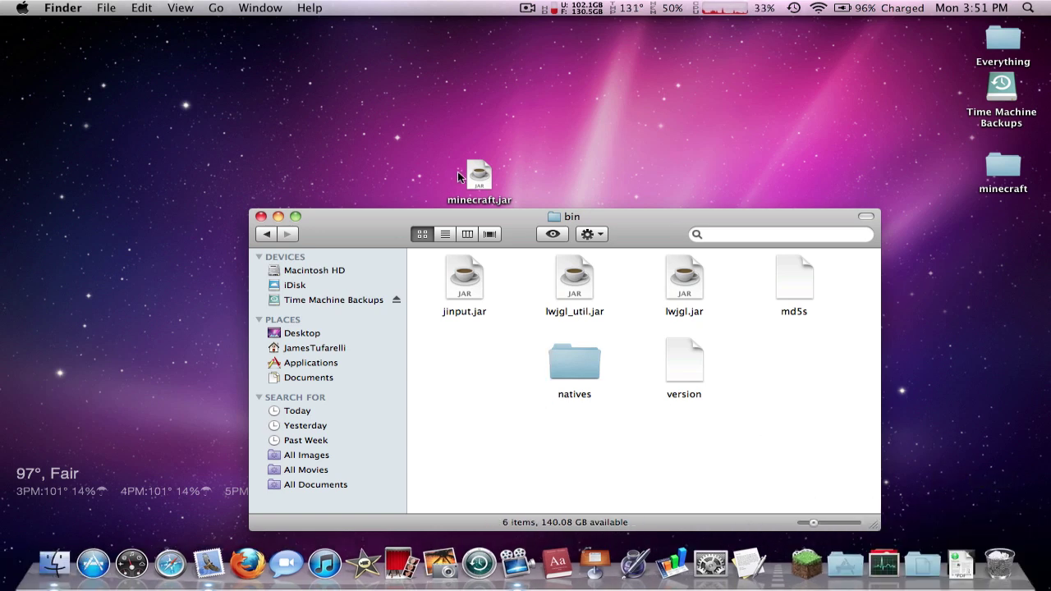
{"action": "left_click_drag", "start_coordinate": [470, 173], "coordinate": [474, 380]}
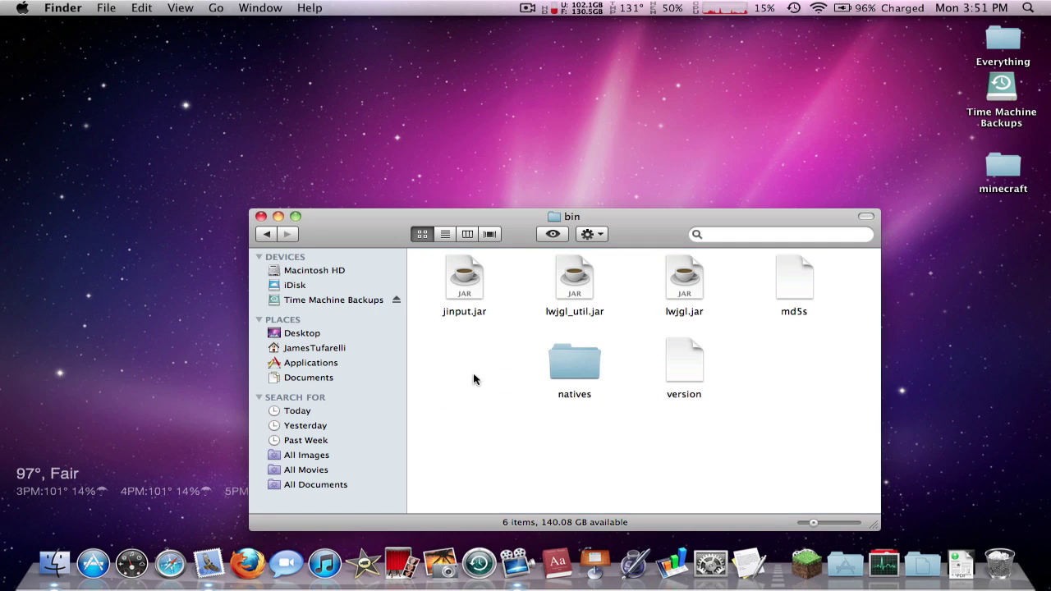
{"action": "right_click", "coordinate": [476, 374]}
{"action": "left_click", "coordinate": [457, 420]}
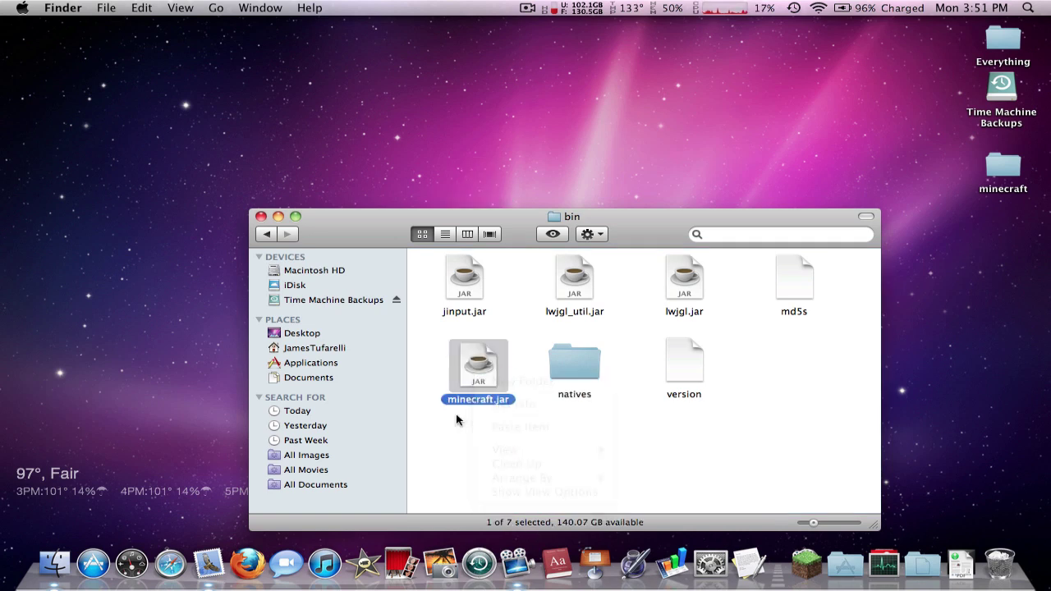
{"action": "right_click", "coordinate": [481, 354]}
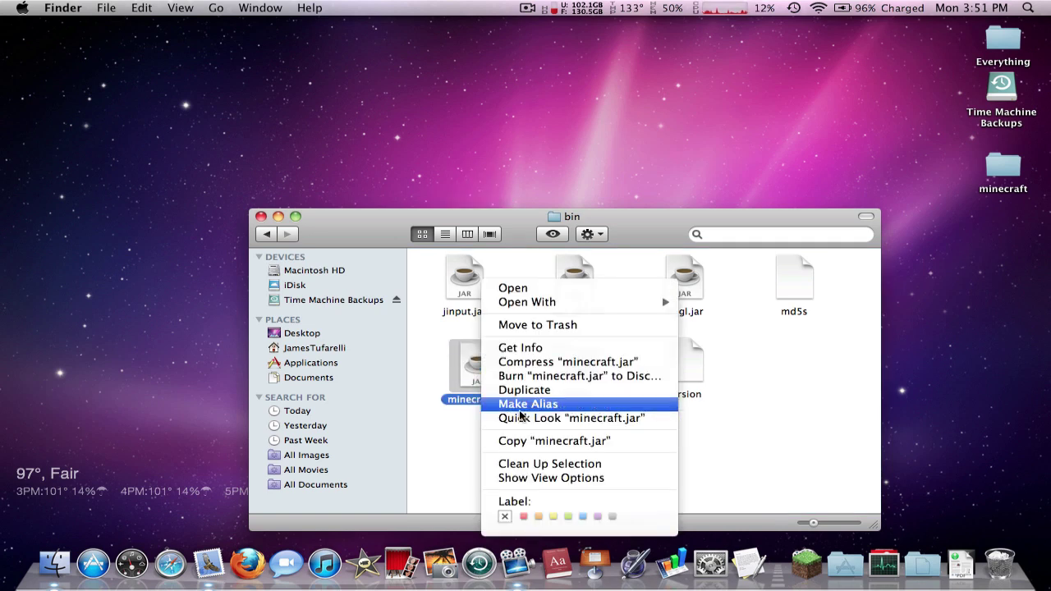
{"action": "left_click", "coordinate": [559, 464]}
{"action": "left_click", "coordinate": [559, 464]}
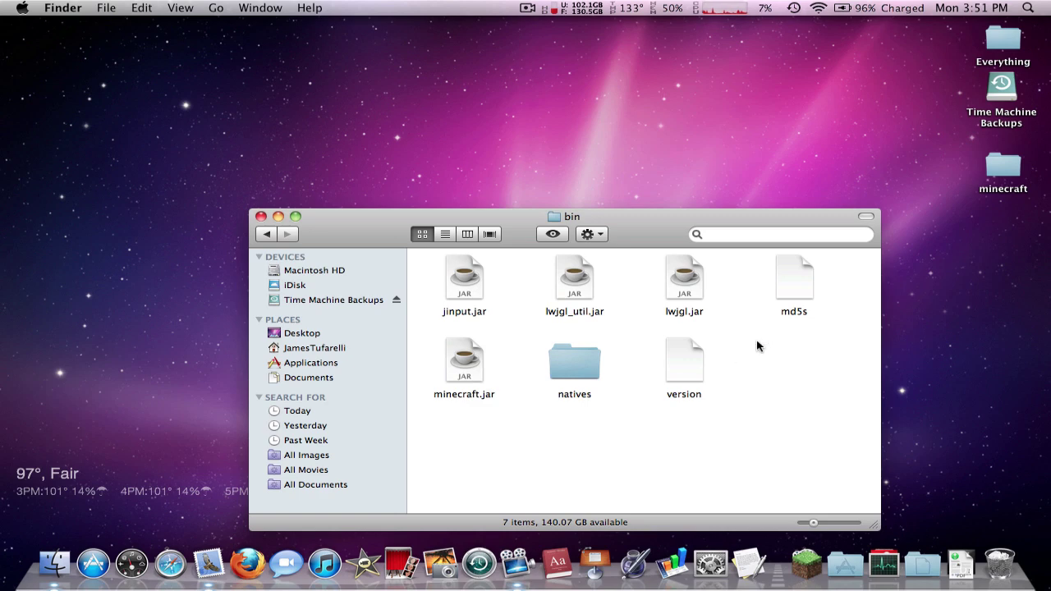
- Move the bin folder window aside and reopen the Minecraft launcher
{"action": "left_click_drag", "start_coordinate": [685, 217], "coordinate": [728, 189]}
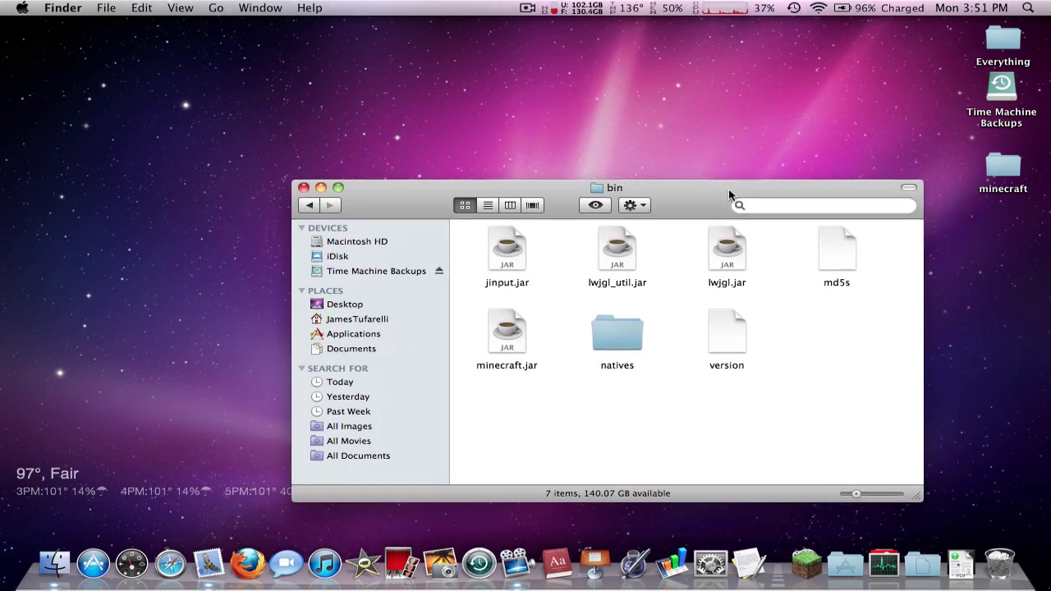
{"action": "left_click", "coordinate": [807, 588]}
{"action": "left_click", "coordinate": [542, 355]}
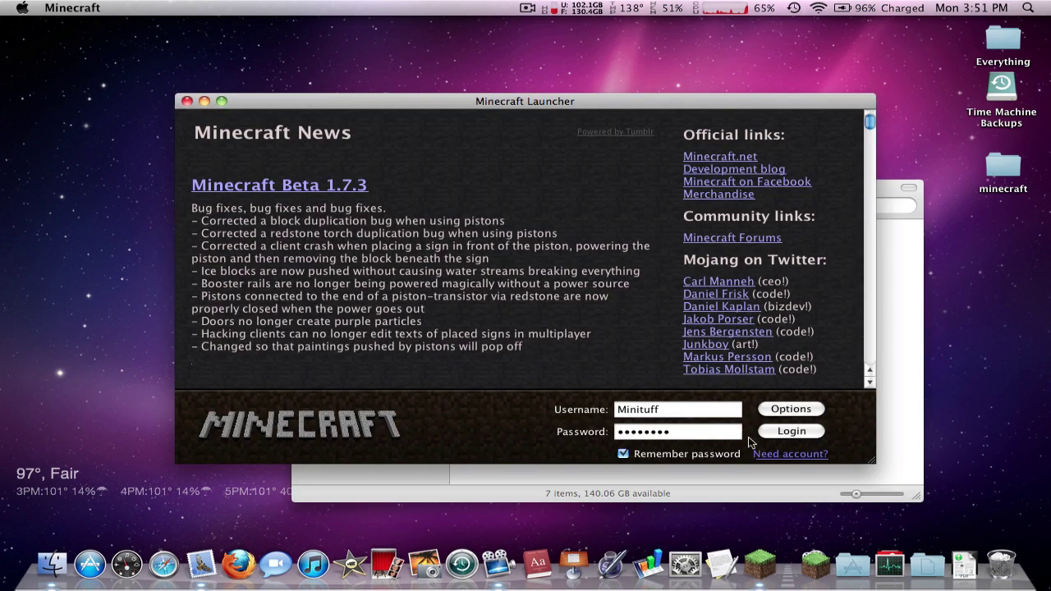
- Log in to Minecraft with the saved credentials, view the singleplayer world list, and return to the title screen
{"action": "left_click", "coordinate": [795, 431]}
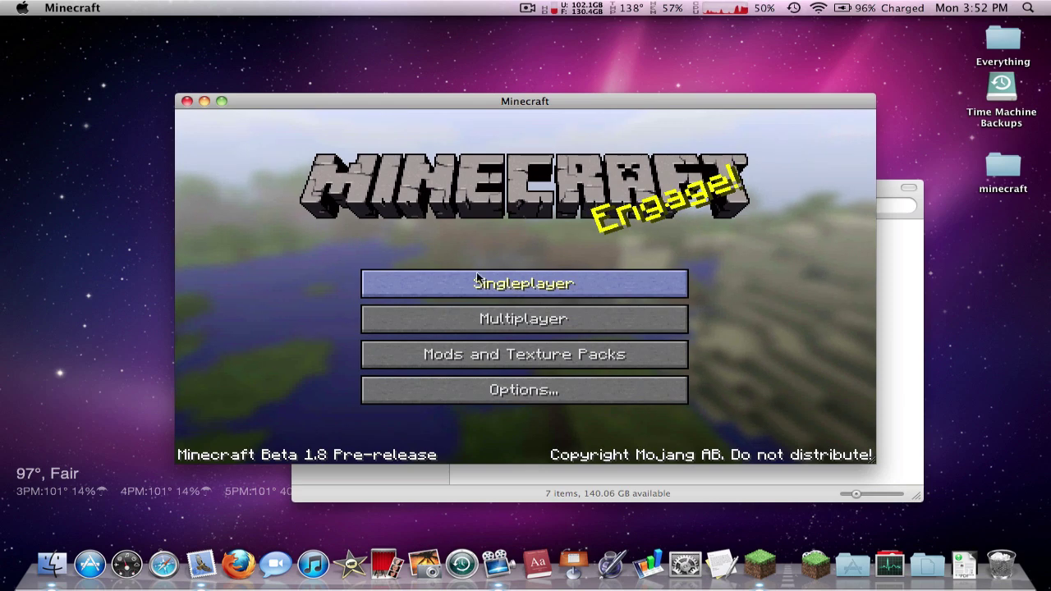
{"action": "left_click", "coordinate": [509, 285]}
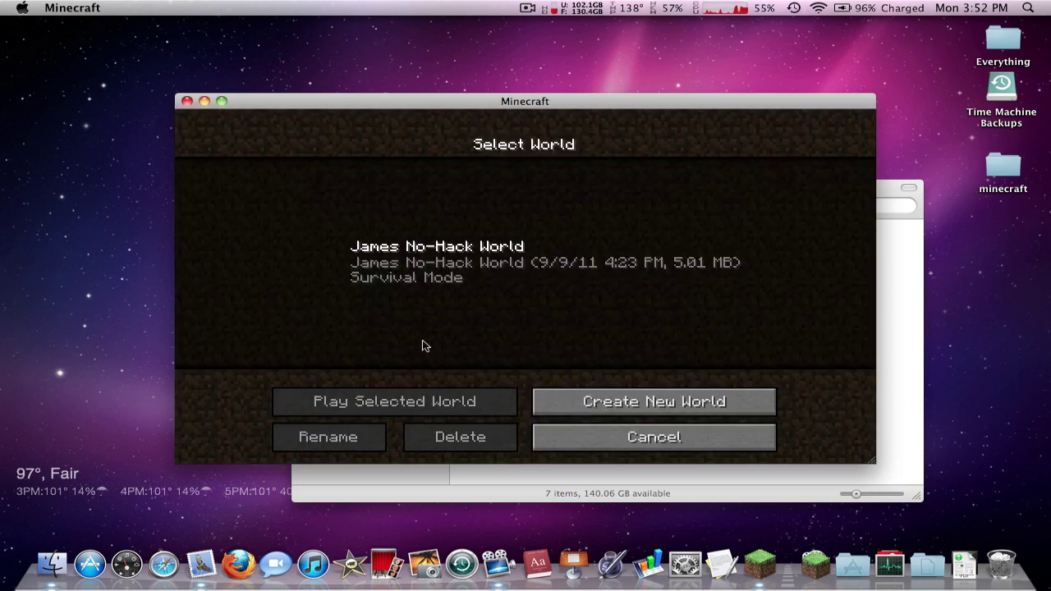
{"action": "left_click", "coordinate": [599, 435]}
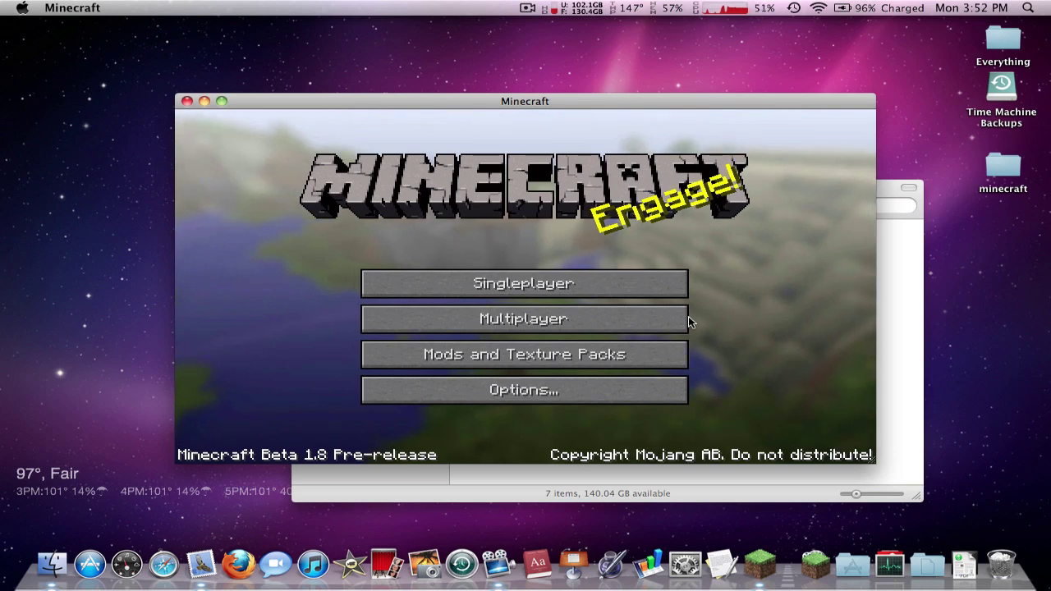
- Look at Mods and Texture Packs, open the game options, and try the FOV slider, leaving it at Normal
{"action": "left_click", "coordinate": [657, 356]}
{"action": "left_click", "coordinate": [637, 406]}
{"action": "left_click", "coordinate": [632, 379]}
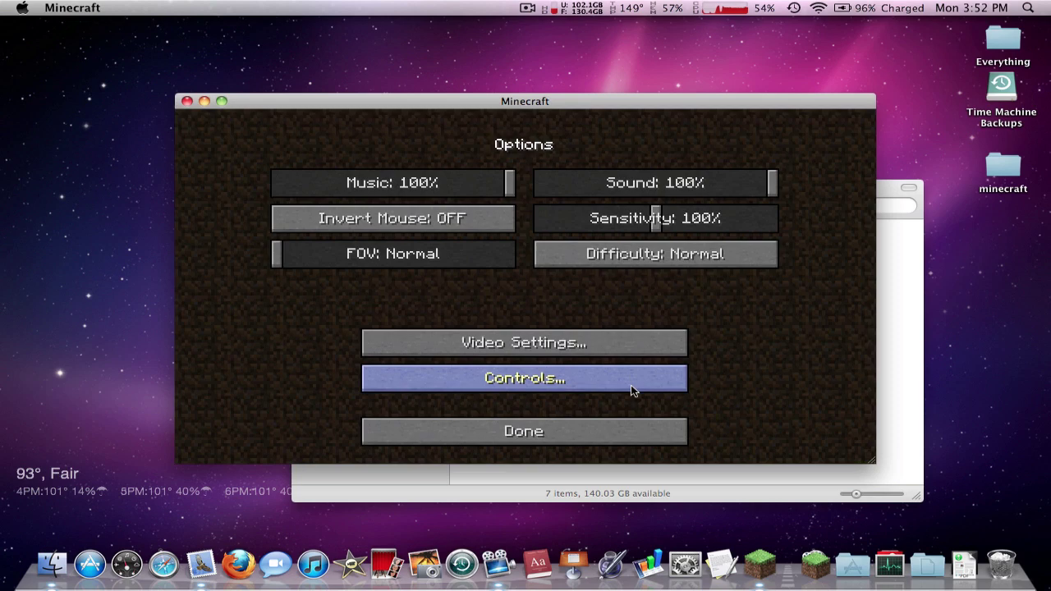
{"action": "left_click_drag", "start_coordinate": [329, 257], "coordinate": [198, 228]}
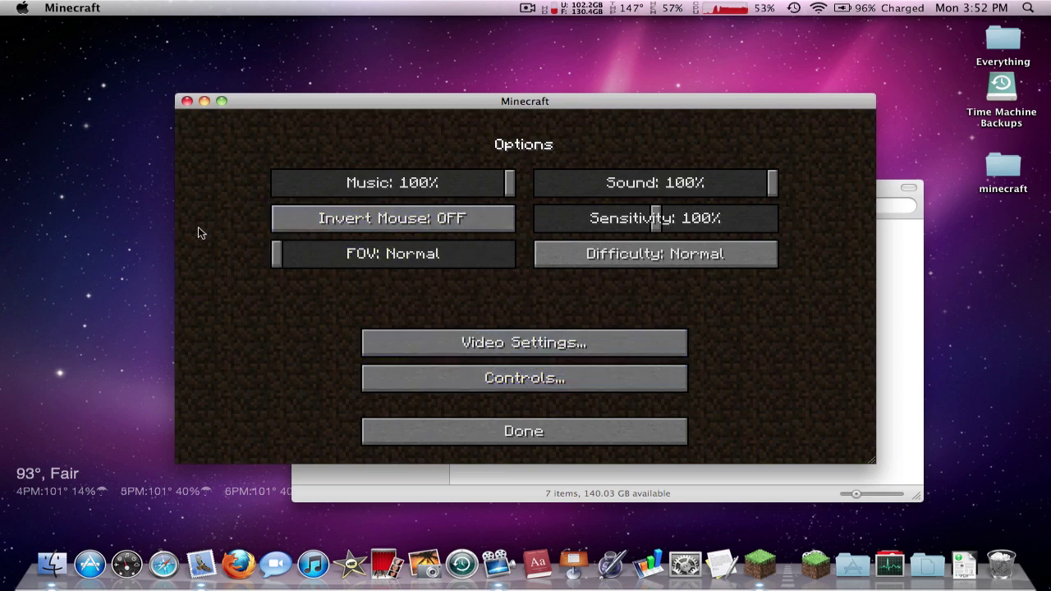
- Open the video settings, try the brightness slider, leaving it at Moody, and return to the title screen
{"action": "left_click", "coordinate": [625, 331]}
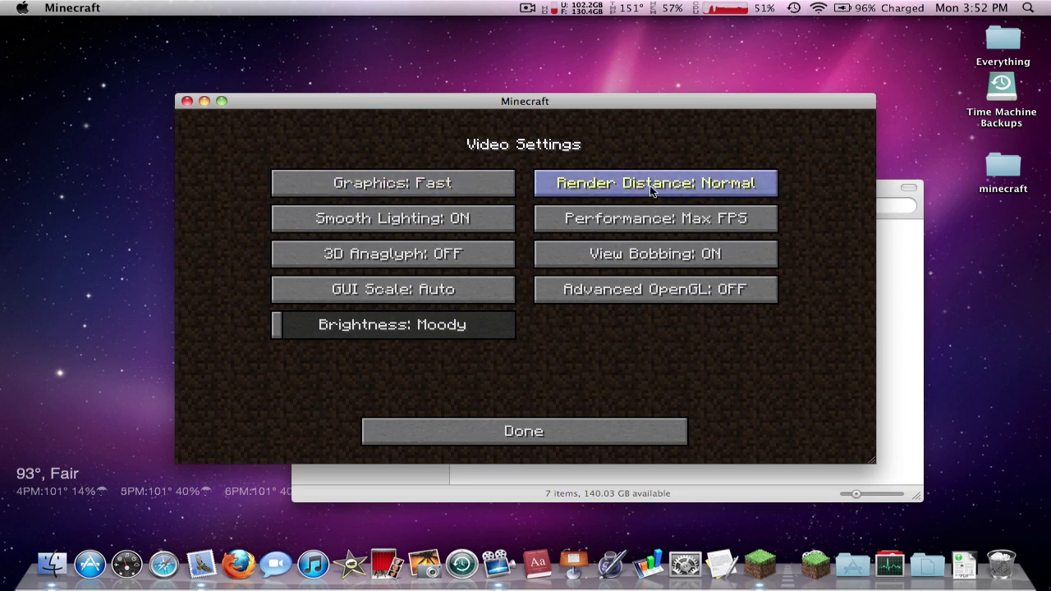
{"action": "left_click_drag", "start_coordinate": [300, 330], "coordinate": [218, 321]}
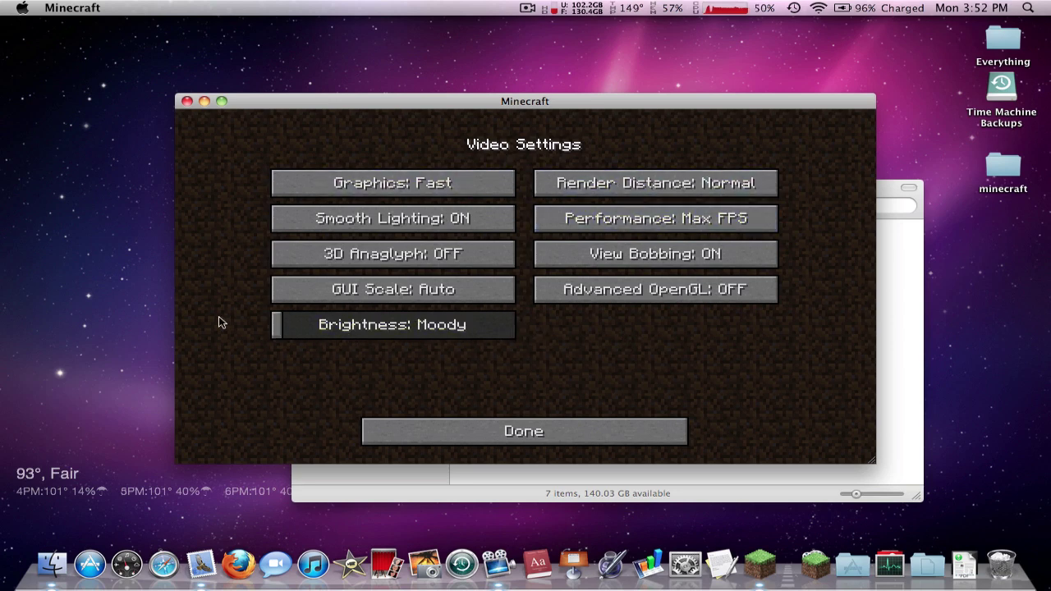
{"action": "left_click", "coordinate": [523, 419]}
{"action": "left_click", "coordinate": [523, 419]}
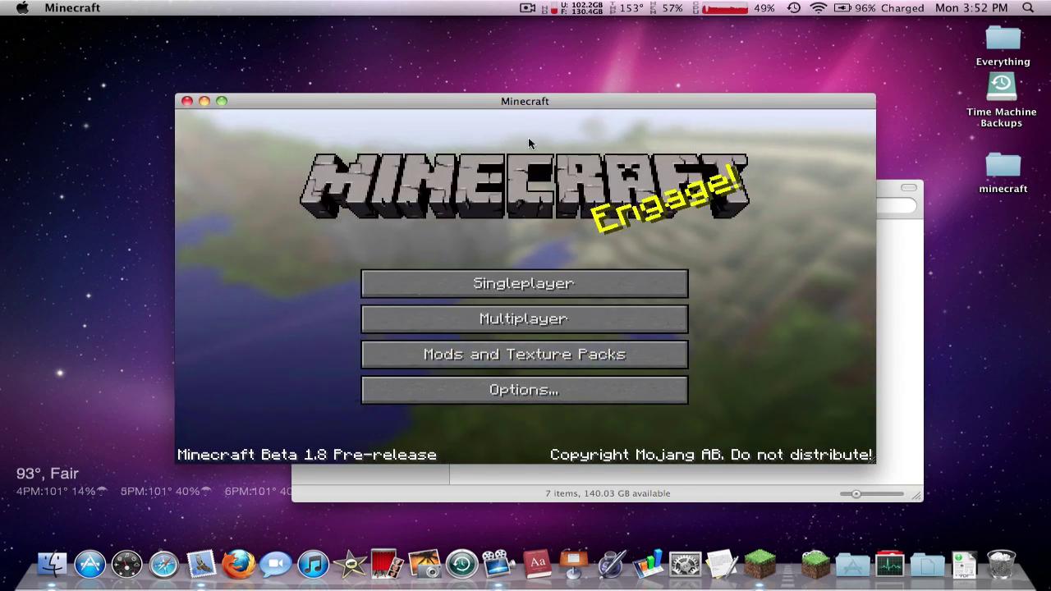